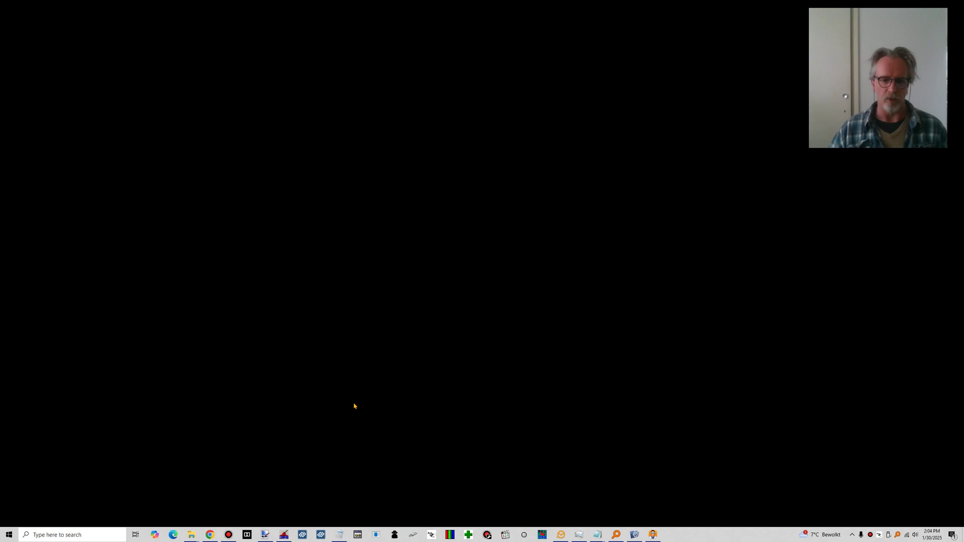
# Step: Launch DMDE as administrator, open Disk 2 (4 TB Toshiba USB) and pick the 105 GB exFAT partition
pyautogui.click(321, 535)
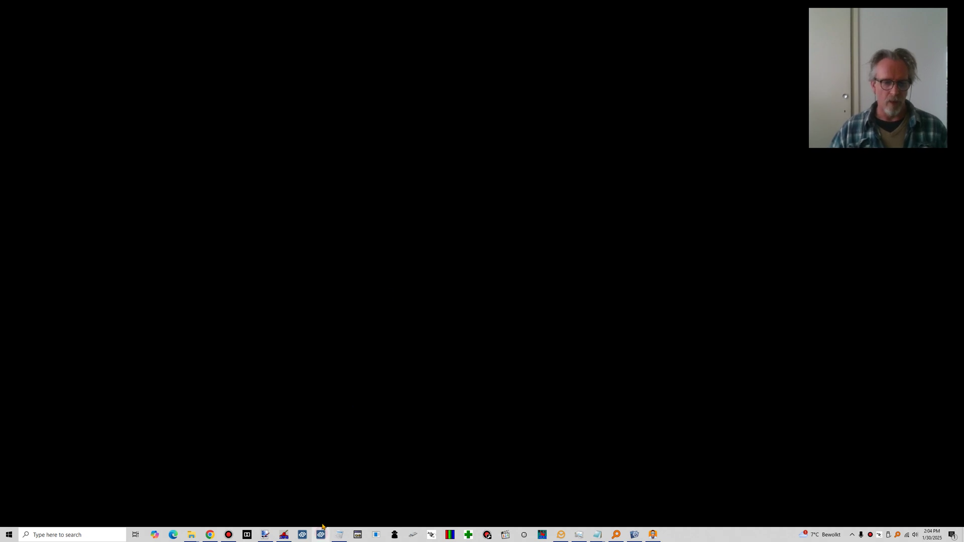
pyautogui.click(449, 321)
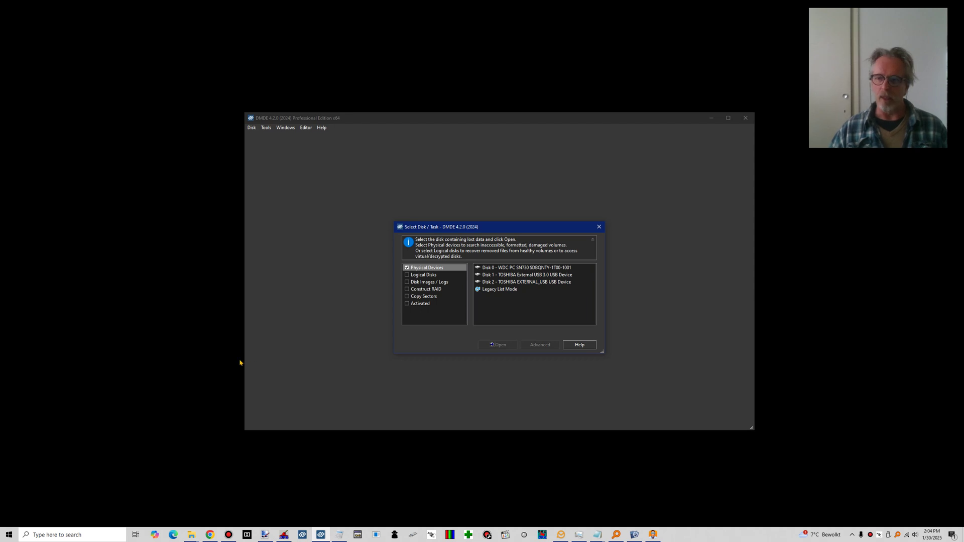
pyautogui.click(540, 282)
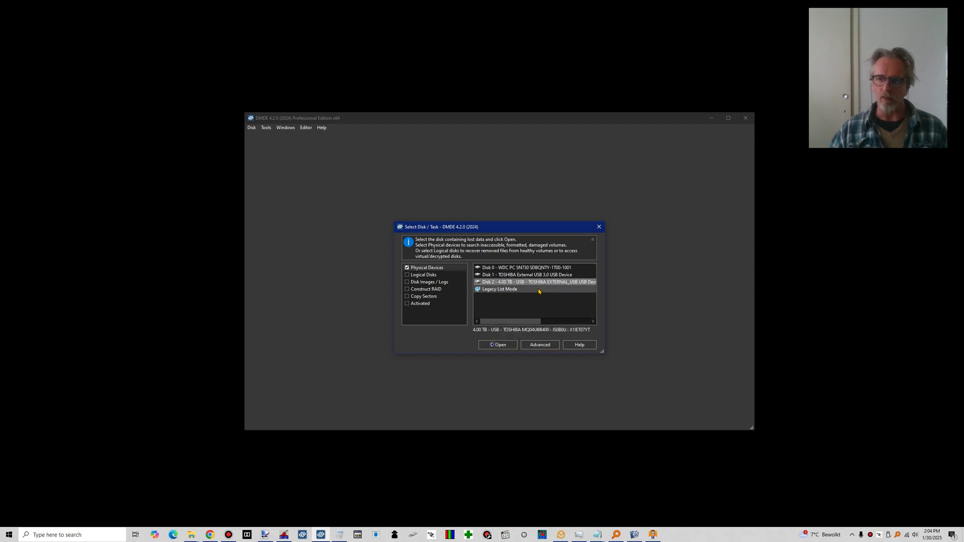
pyautogui.click(502, 346)
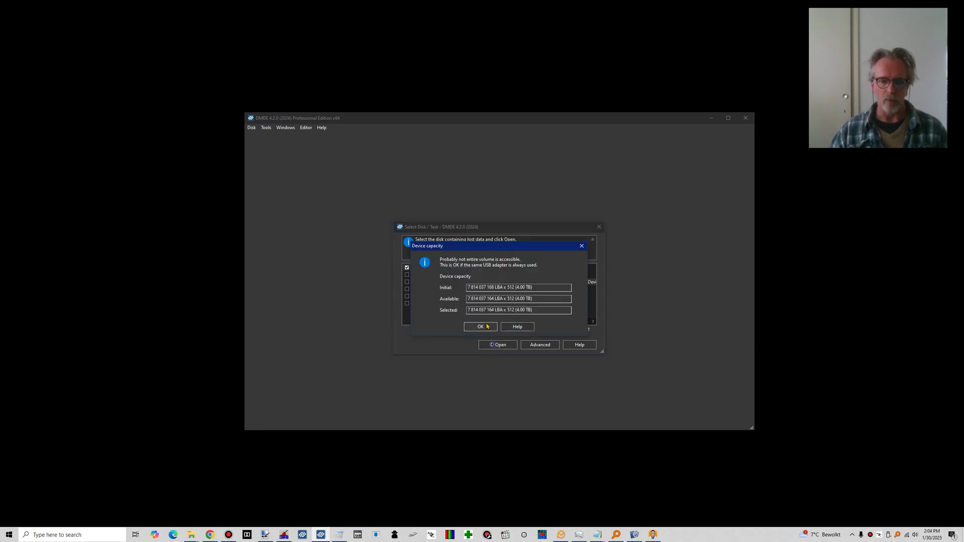
pyautogui.click(481, 327)
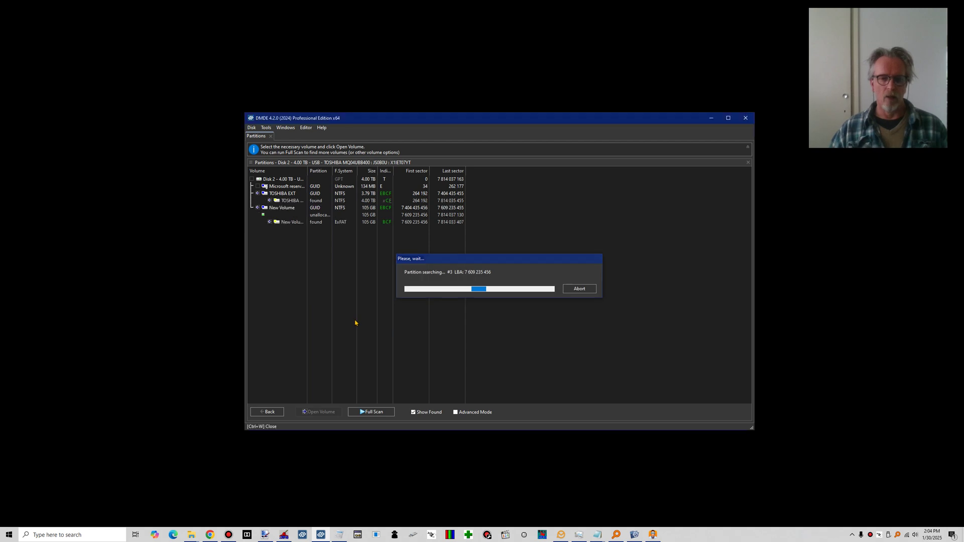
pyautogui.click(293, 223)
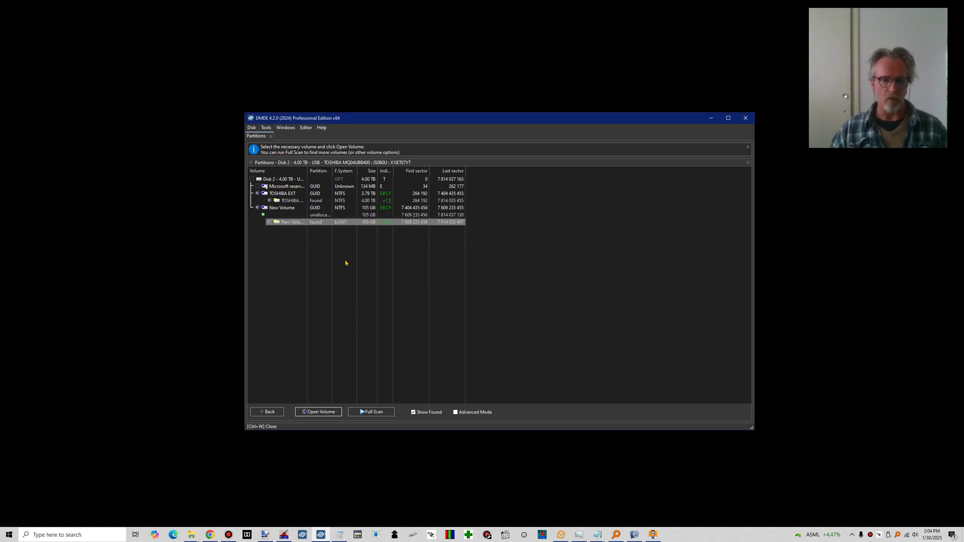
# Step: Start a Full Scan by loading the saved log fullscan-exfat-4tbtosh.log from recover-temp
pyautogui.click(372, 415)
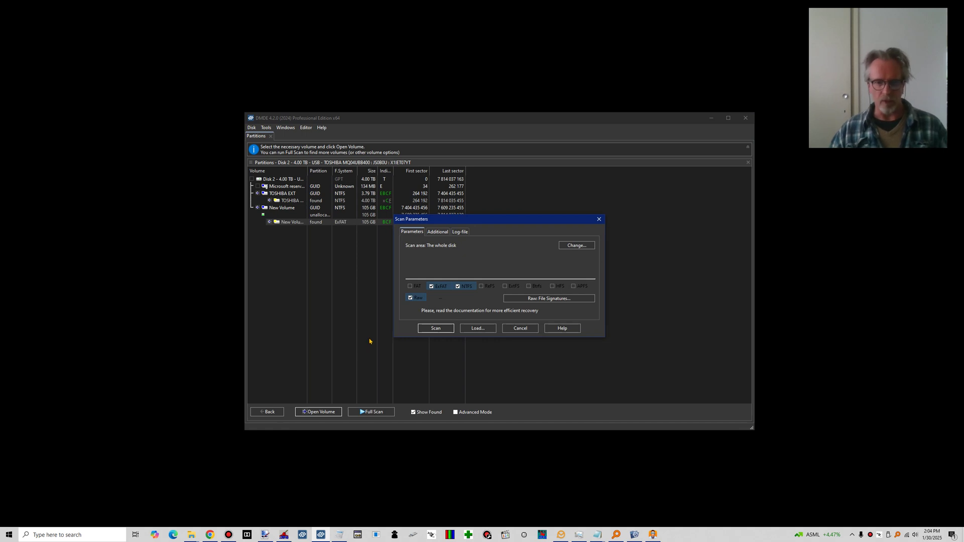
pyautogui.click(472, 329)
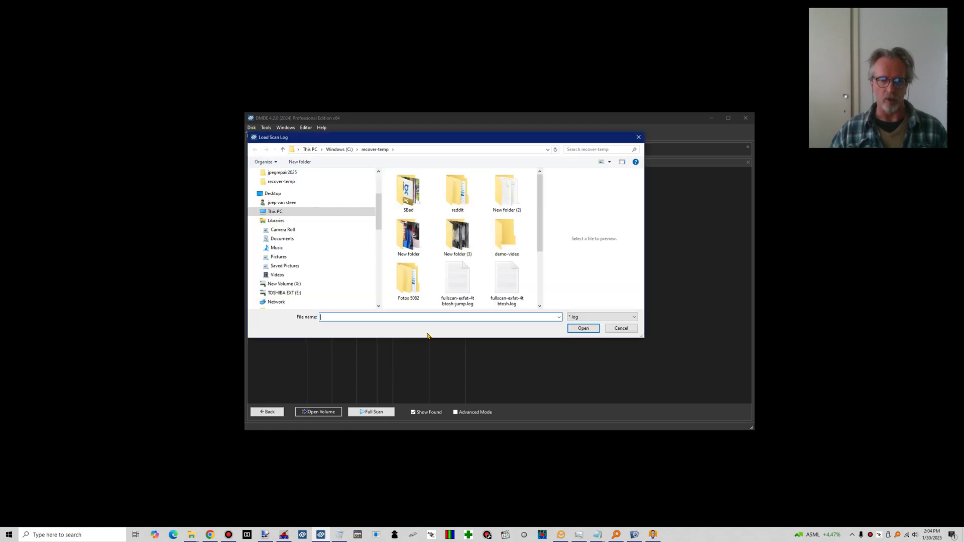
pyautogui.click(509, 286)
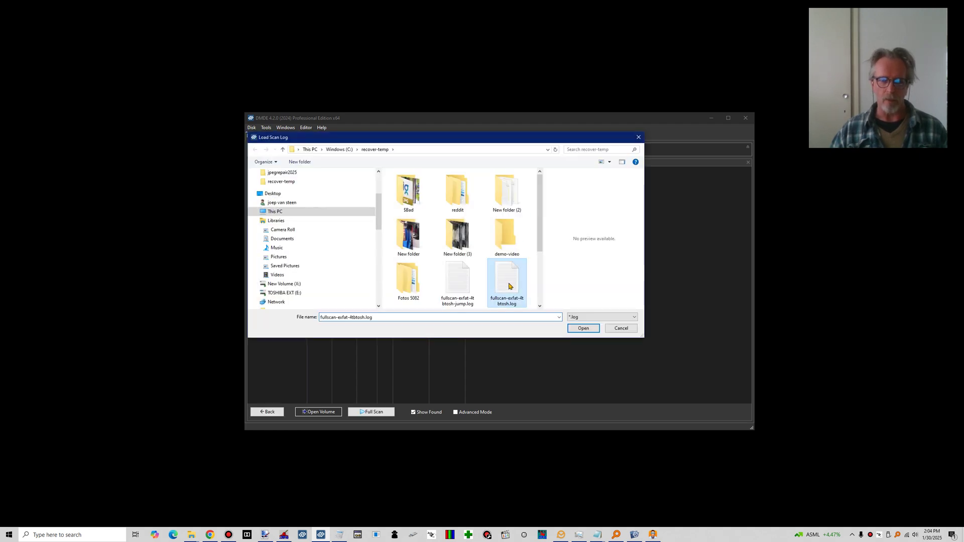
pyautogui.click(582, 329)
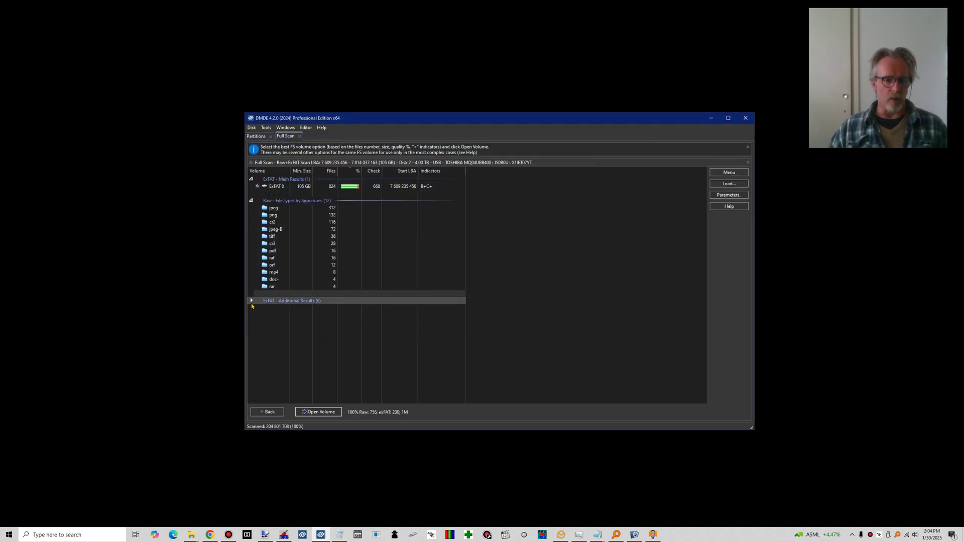
# Step: Expand the ExFAT additional results group to show six 12.9 GB candidates
pyautogui.click(252, 301)
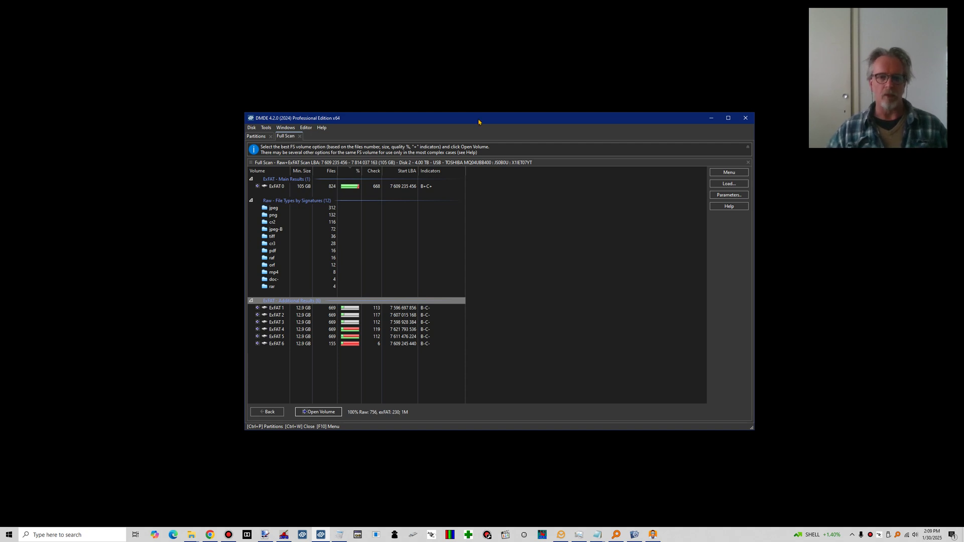
# Step: Inspect ExFAT 0's volume parameters: 512-byte sectors, first data sector 10240, root cluster 4
pyautogui.moveTo(479, 122); pyautogui.dragTo(450, 115)
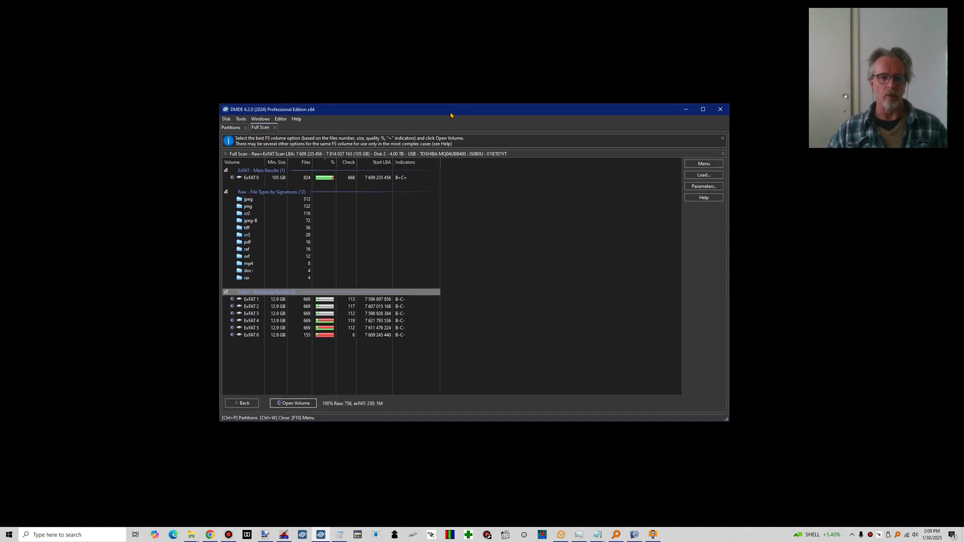
pyautogui.rightClick(256, 179)
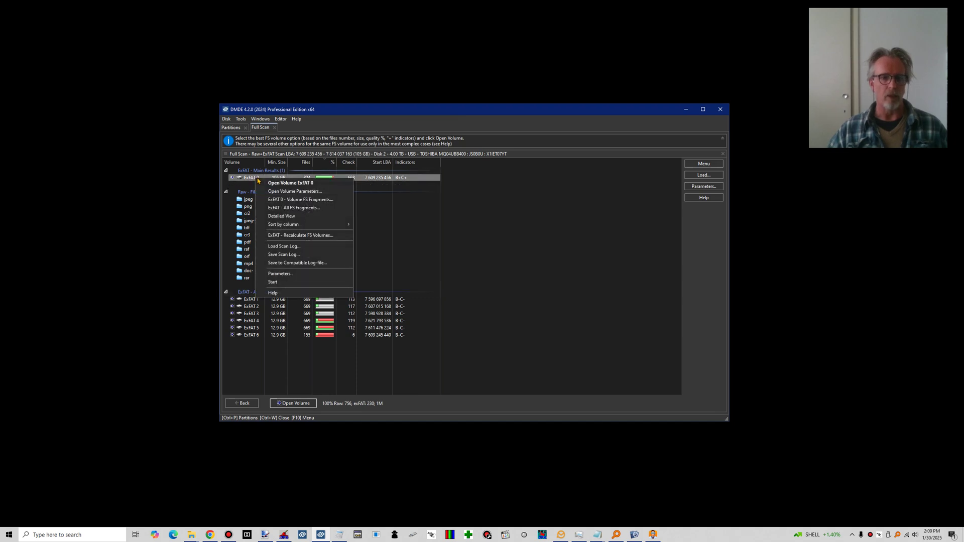
pyautogui.click(280, 192)
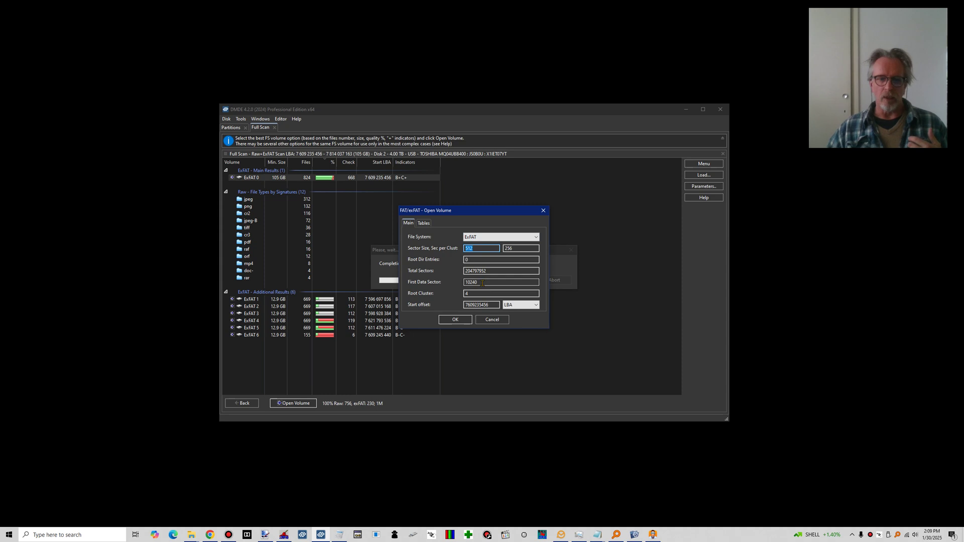
pyautogui.doubleClick(464, 284)
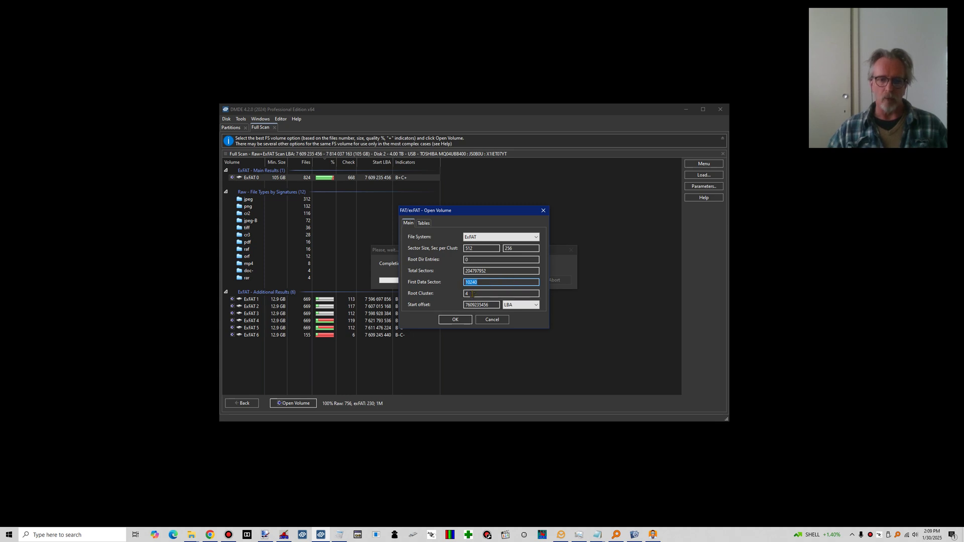
pyautogui.click(472, 294)
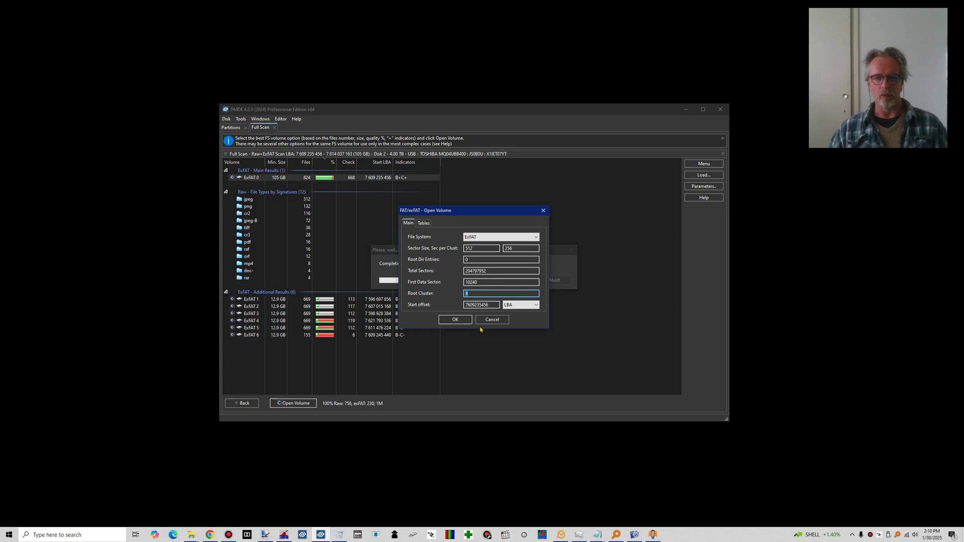
pyautogui.click(486, 322)
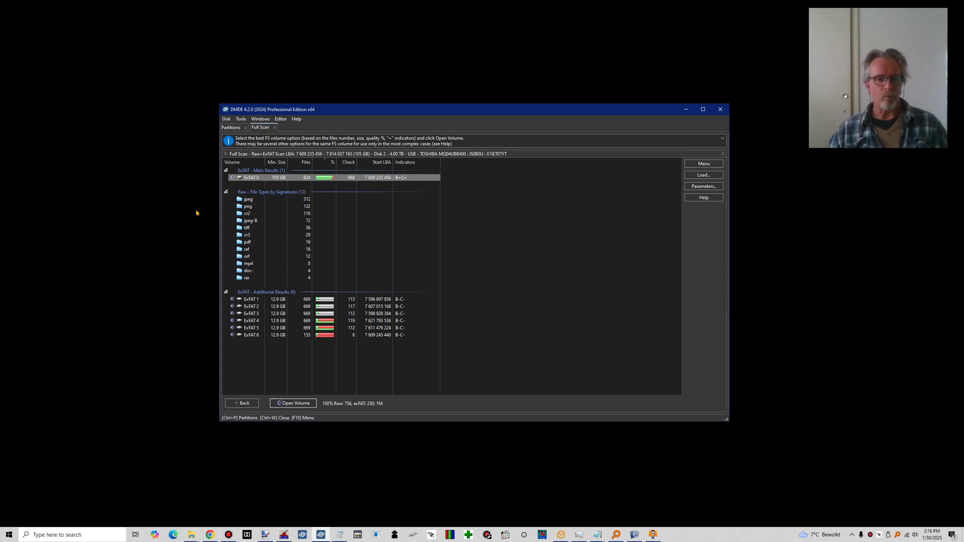
# Step: Collapse the Raw file-type and ExFAT additional results groups, then select ExFAT 0
pyautogui.click(226, 193)
pyautogui.click(227, 193)
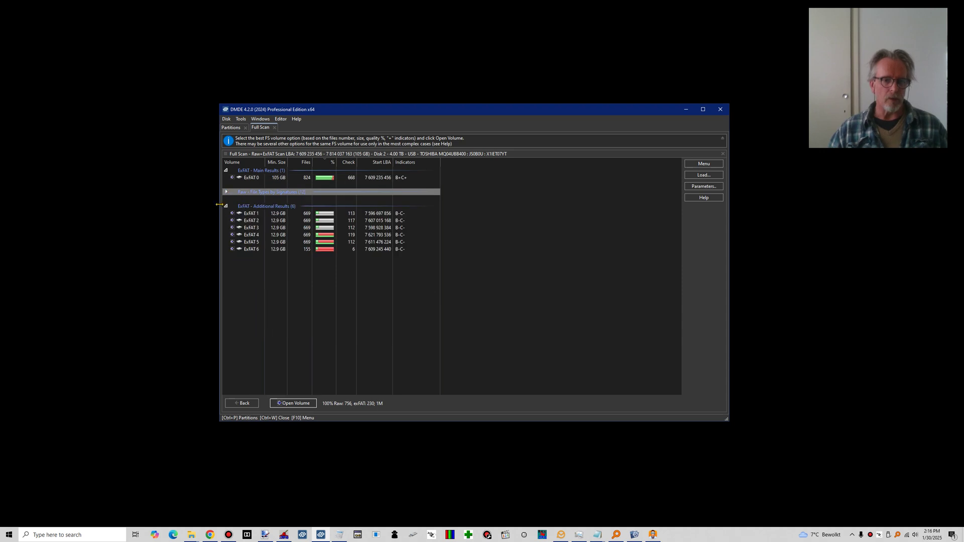
pyautogui.click(226, 207)
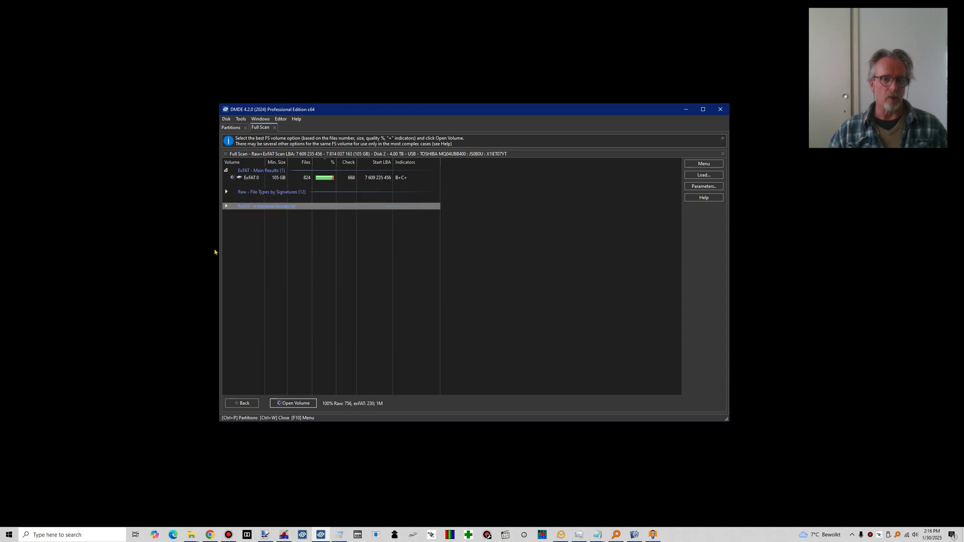
pyautogui.click(318, 179)
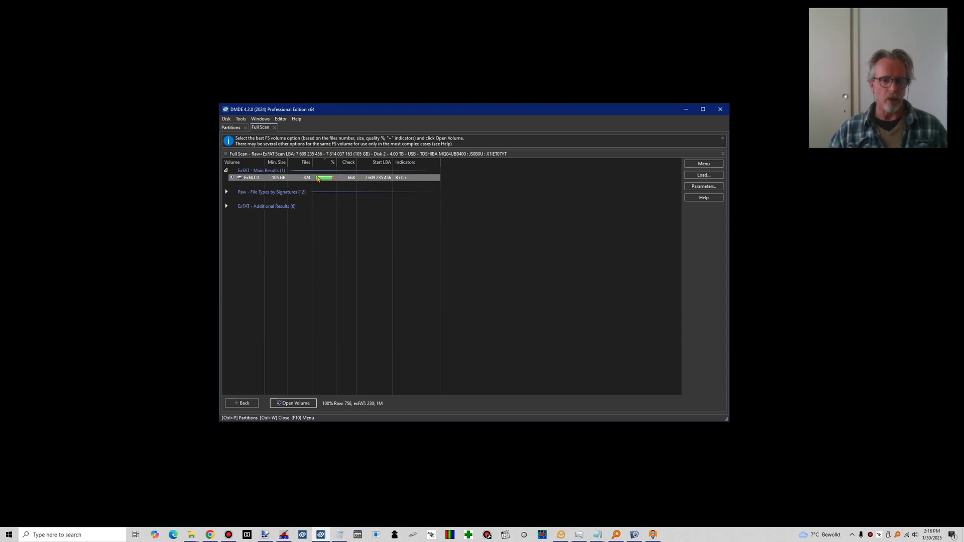
# Step: Open the ExFAT 0 volume to browse folders like digiscope, interiors and monoliths
pyautogui.click(301, 408)
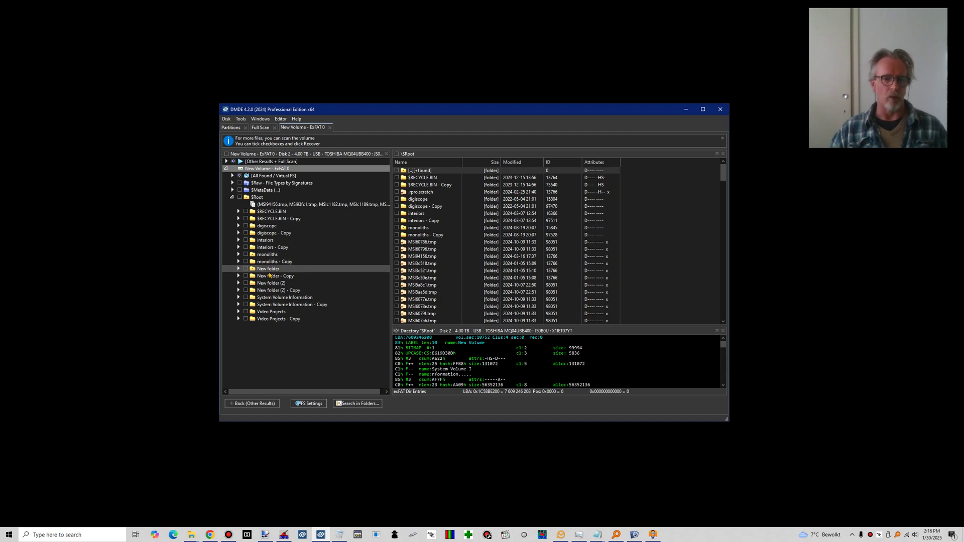
# Step: Preview JPEGs in the monoliths folder, ending on 20210127_130921.jpg, then tick $Root for recovery
pyautogui.click(267, 255)
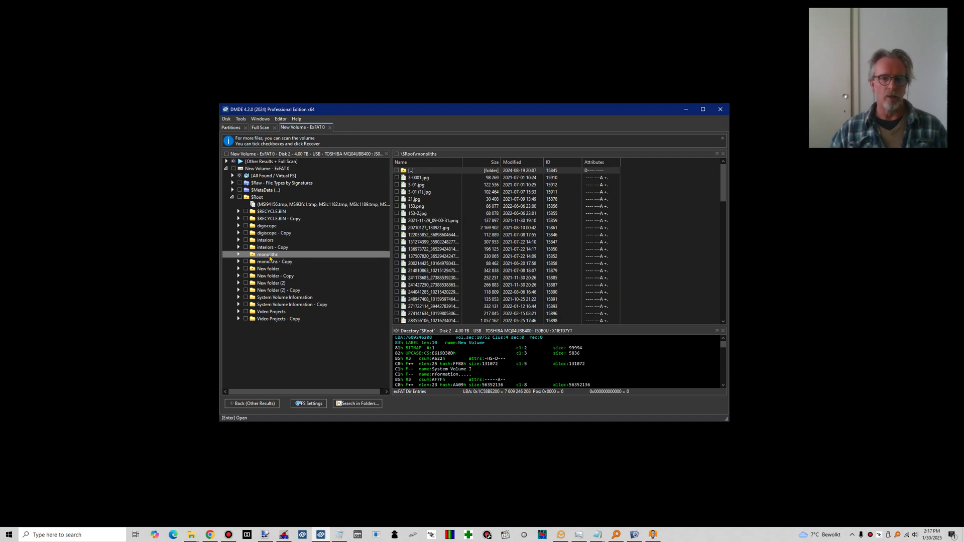
pyautogui.click(442, 257)
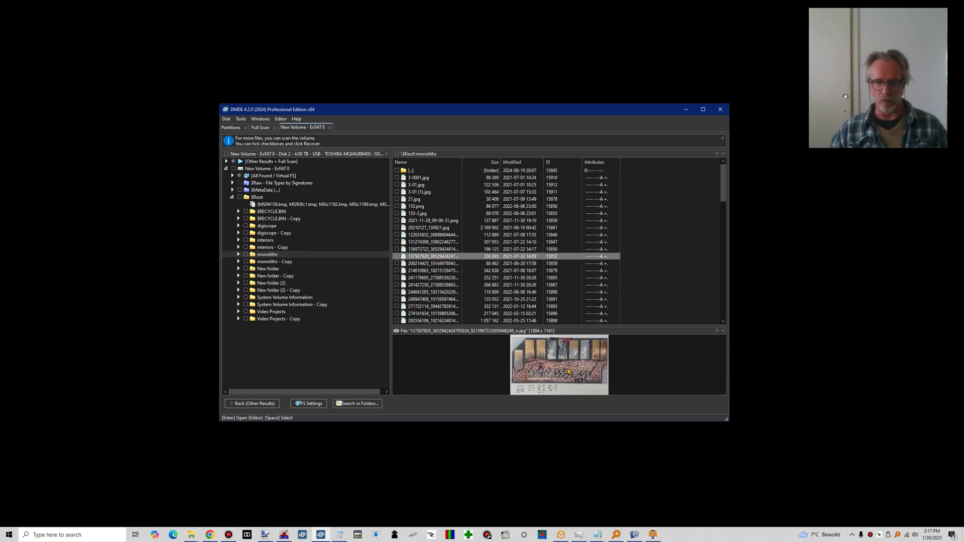
pyautogui.click(435, 271)
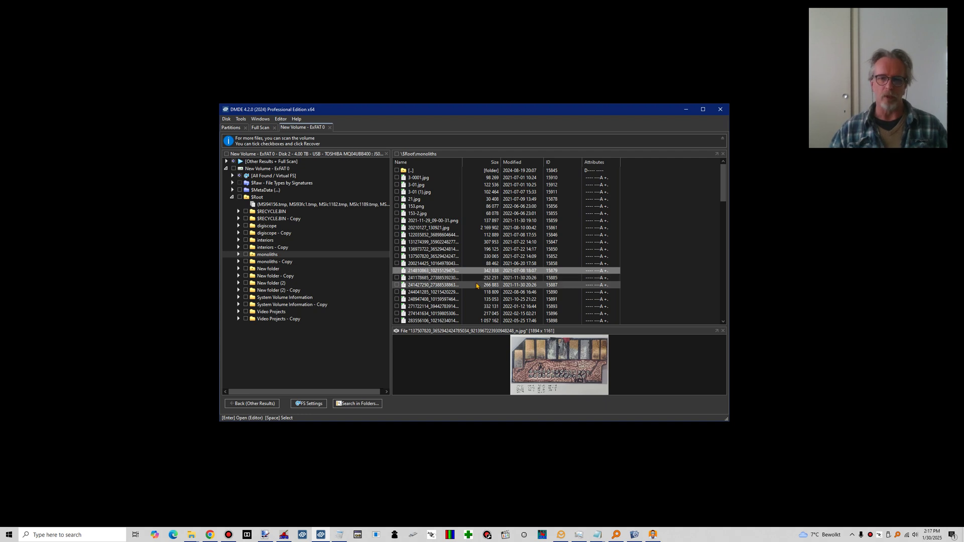
pyautogui.click(443, 229)
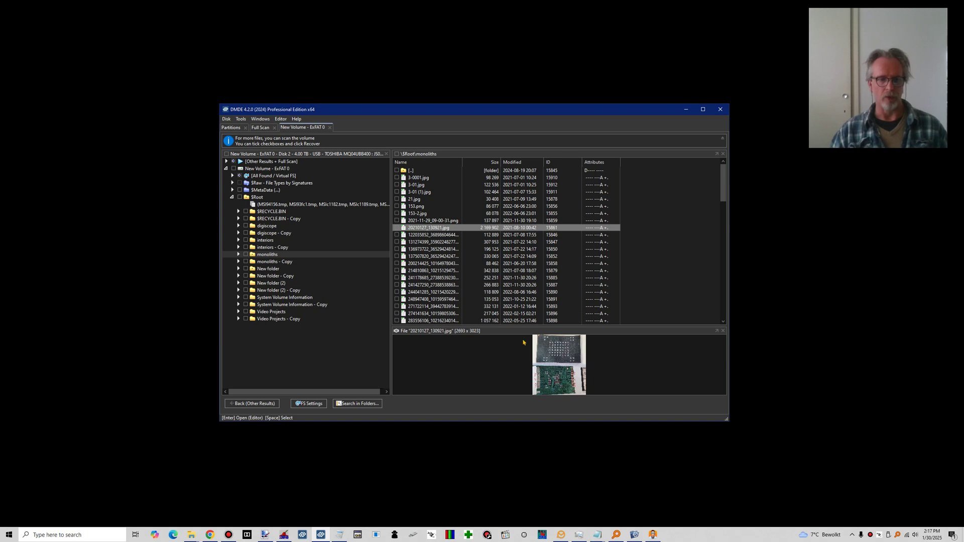
pyautogui.click(240, 198)
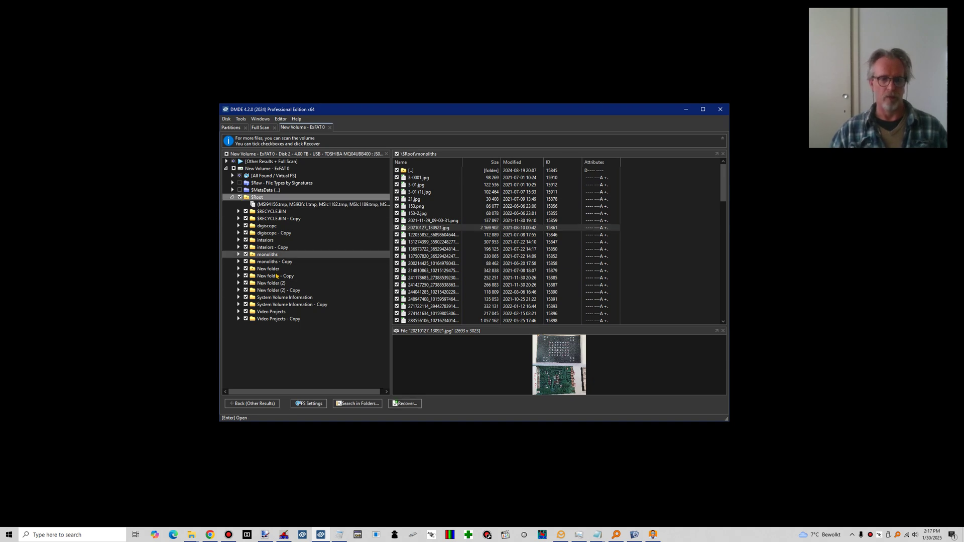
# Step: Go back to the Full Scan results list via Other Results
pyautogui.click(265, 405)
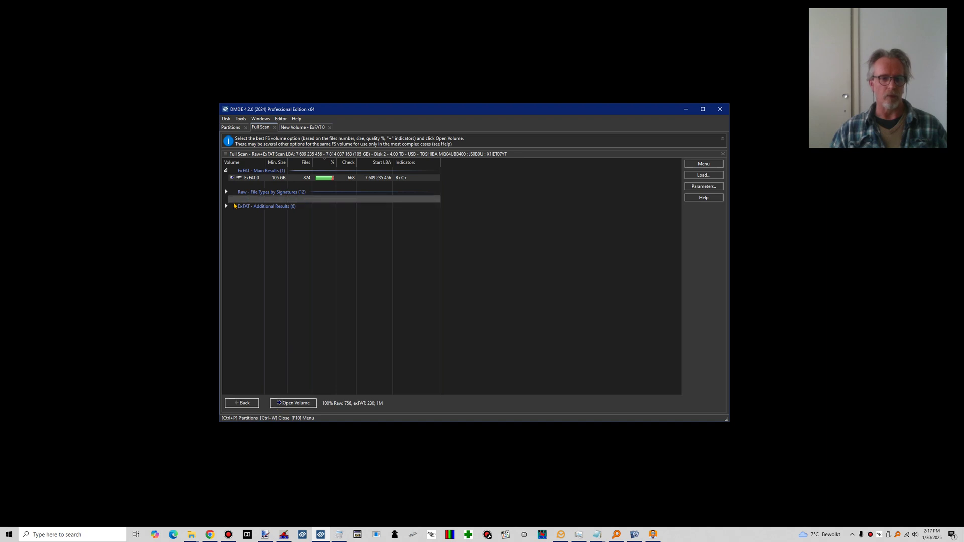
# Step: Expand ExFAT additional results to list ExFAT 1–6, then select main ExFAT 0
pyautogui.click(226, 205)
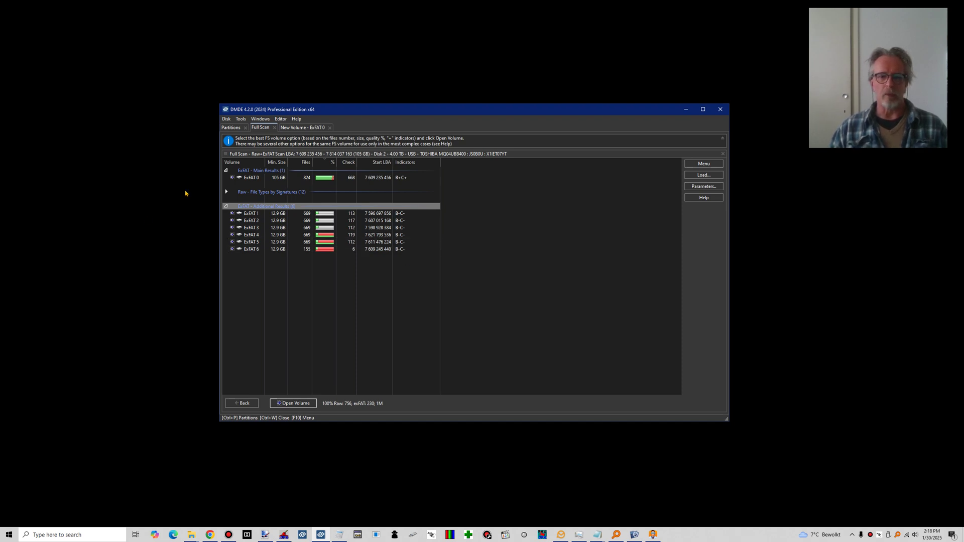
pyautogui.click(269, 178)
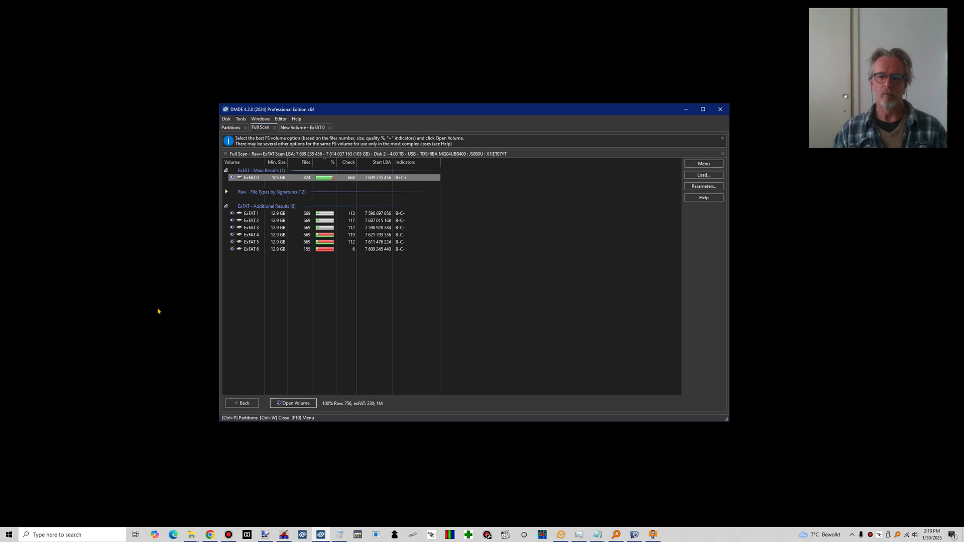
# Step: Click outside the DMDE window, leaving the 105 GB ExFAT 0 selected
pyautogui.click(861, 275)
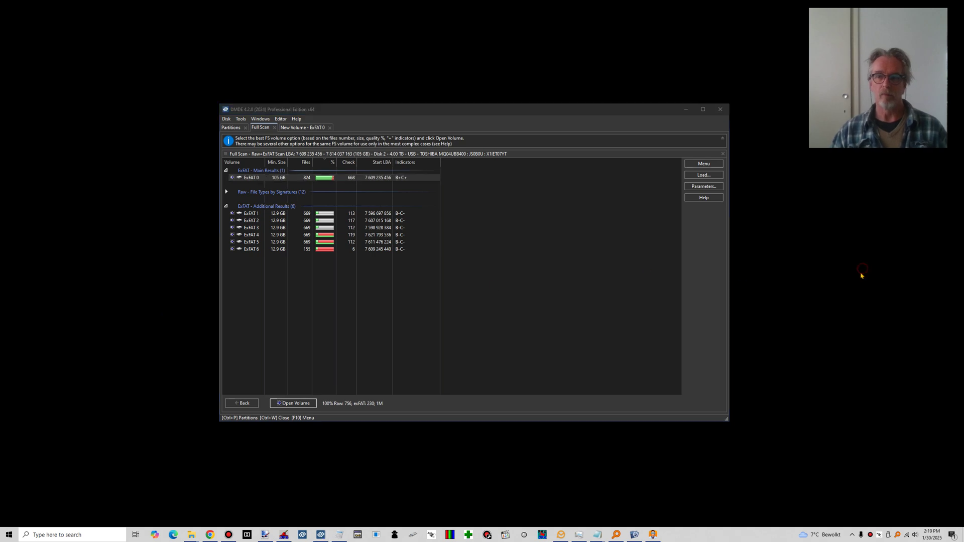